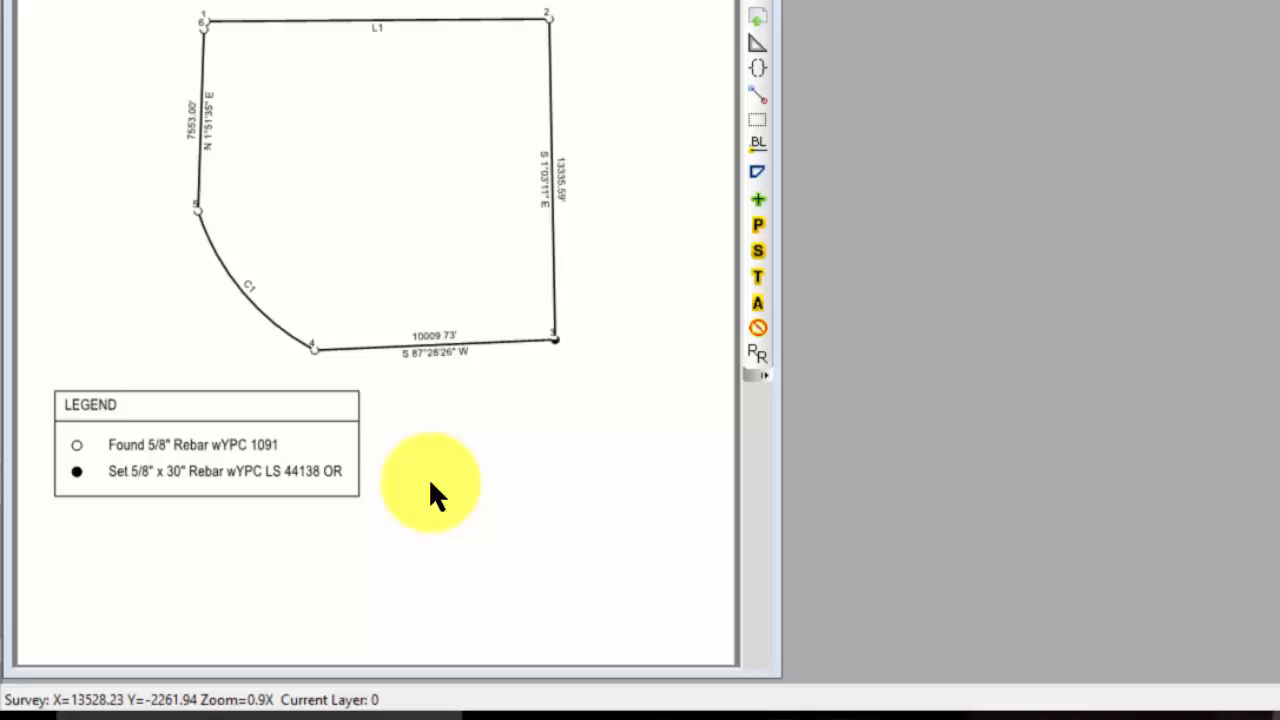
In the legend's properties, set the header font to Broadway with a height of 0.15 in
right_click(237, 448)
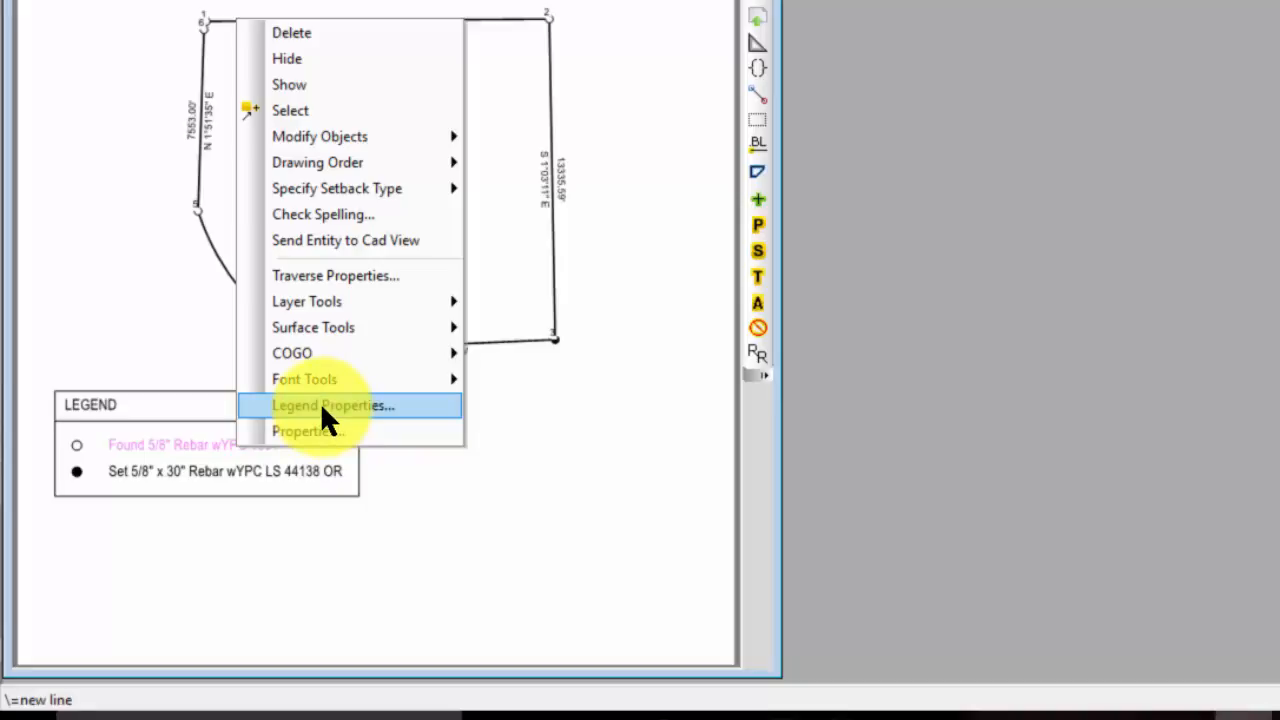
left_click(368, 539)
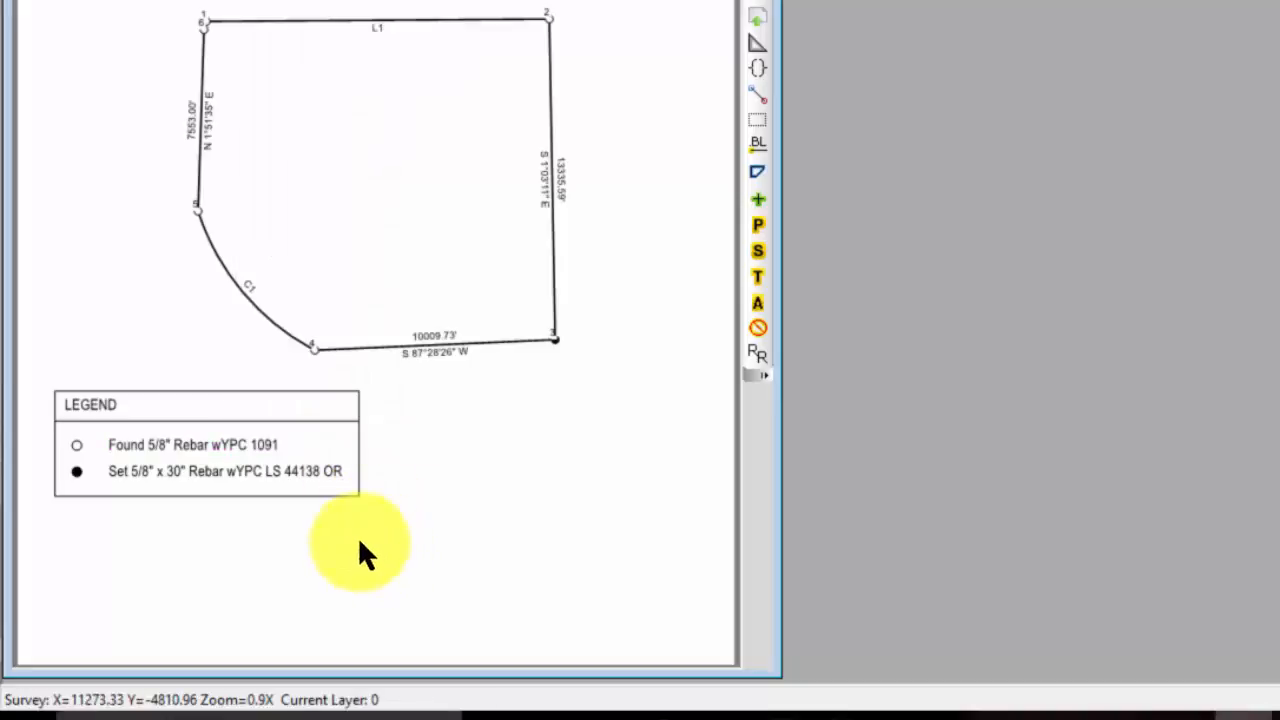
right_click(212, 404)
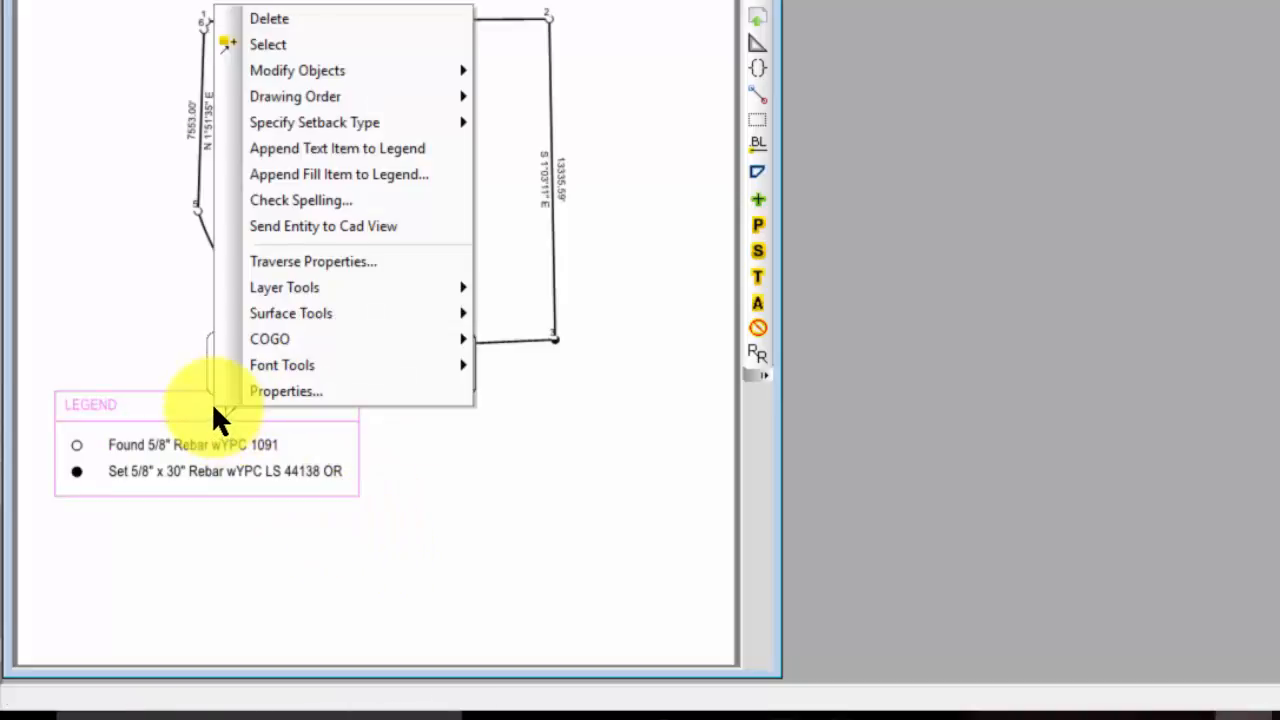
left_click(277, 391)
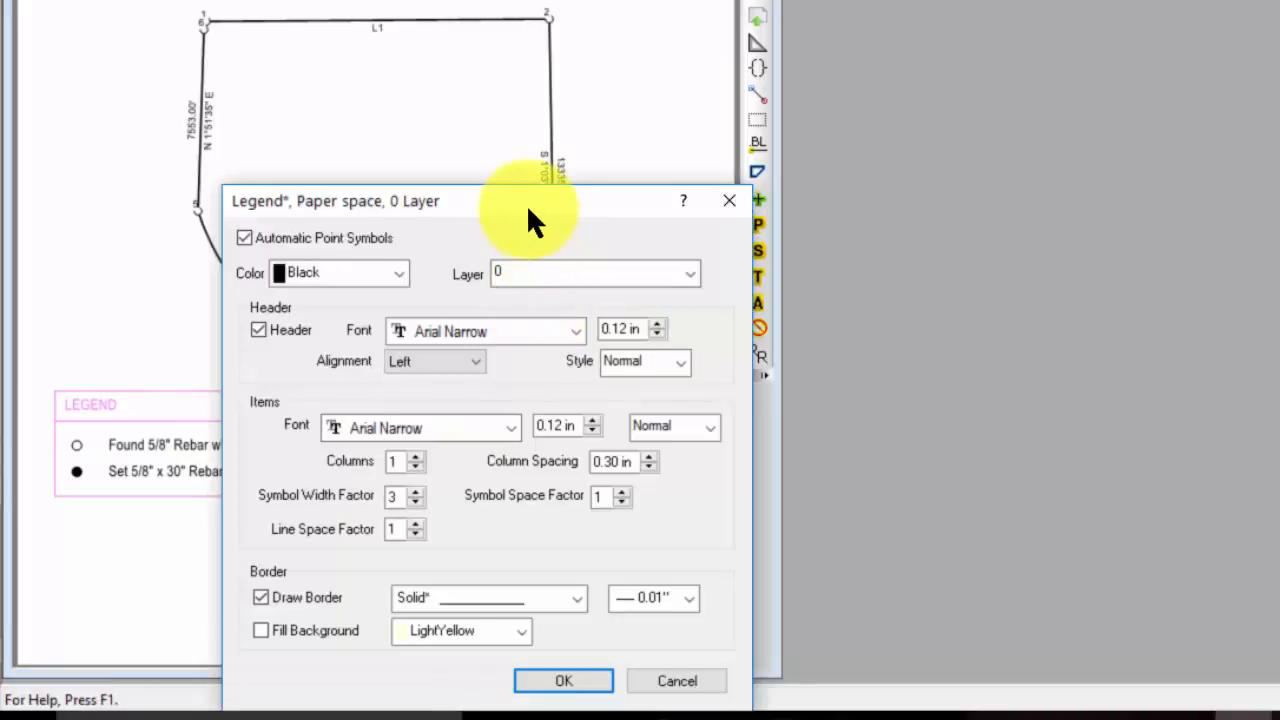
left_click_drag(527, 206, 680, 173)
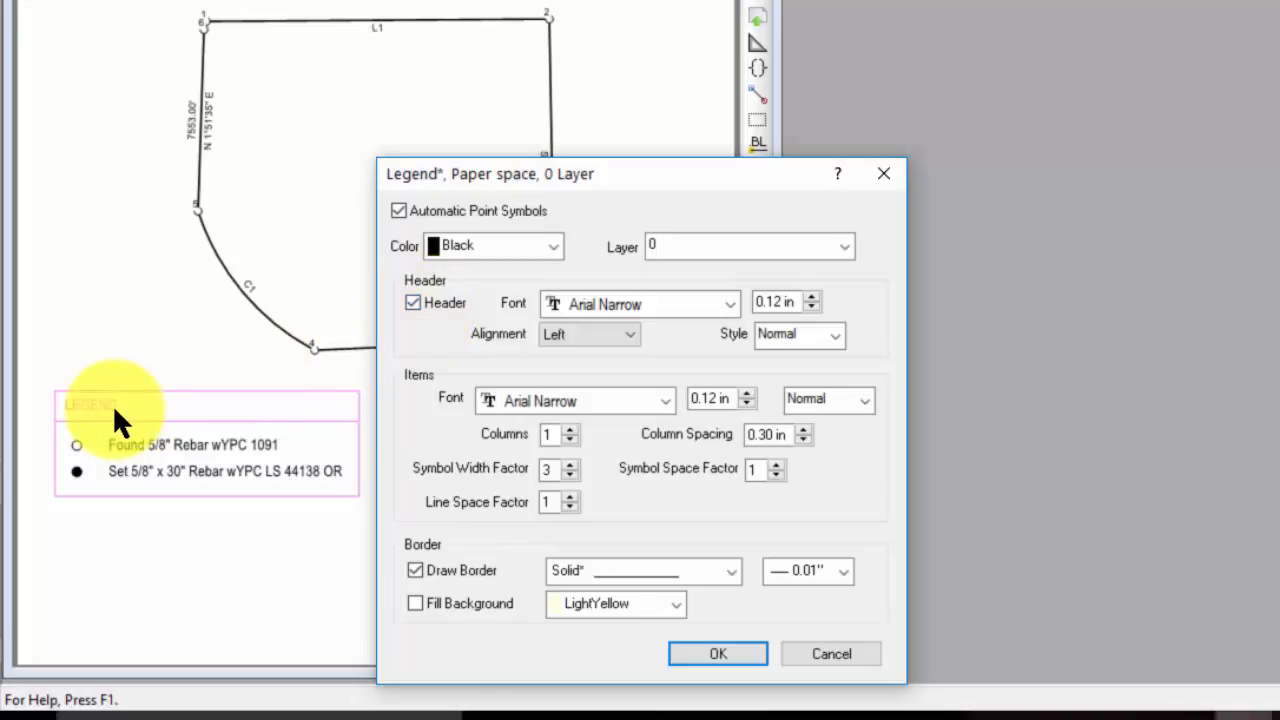
left_click(731, 304)
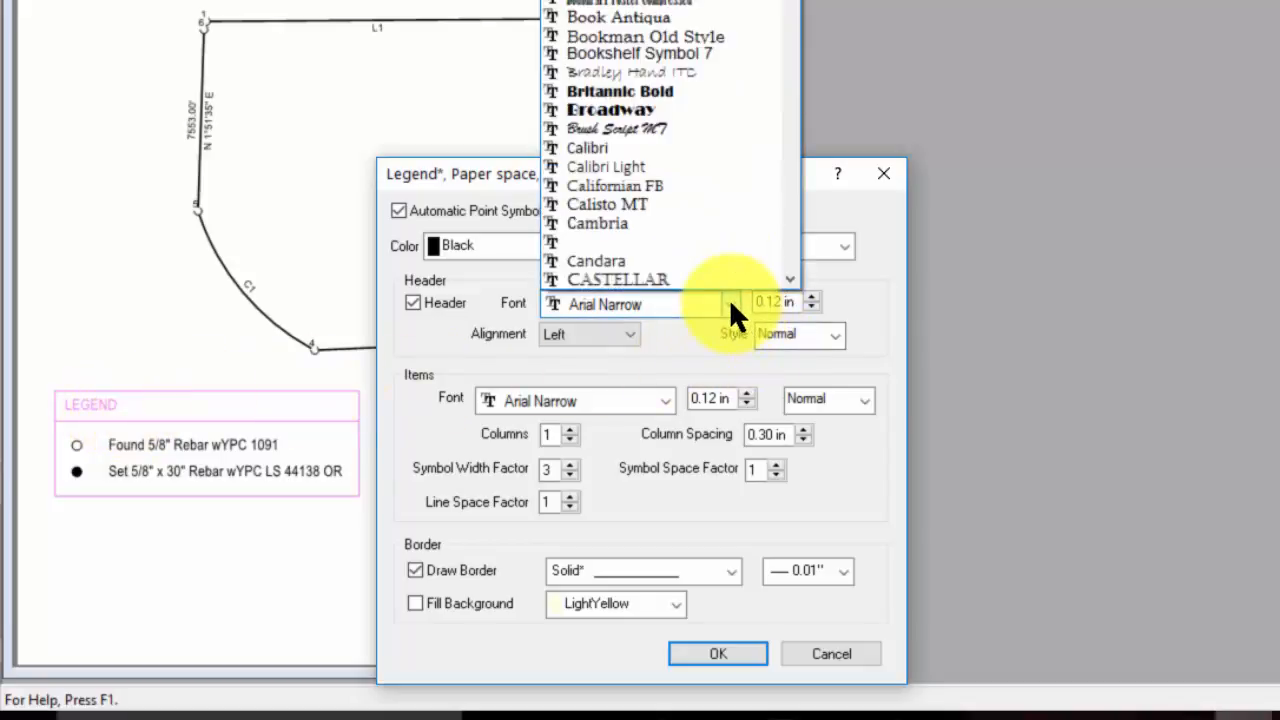
left_click(628, 108)
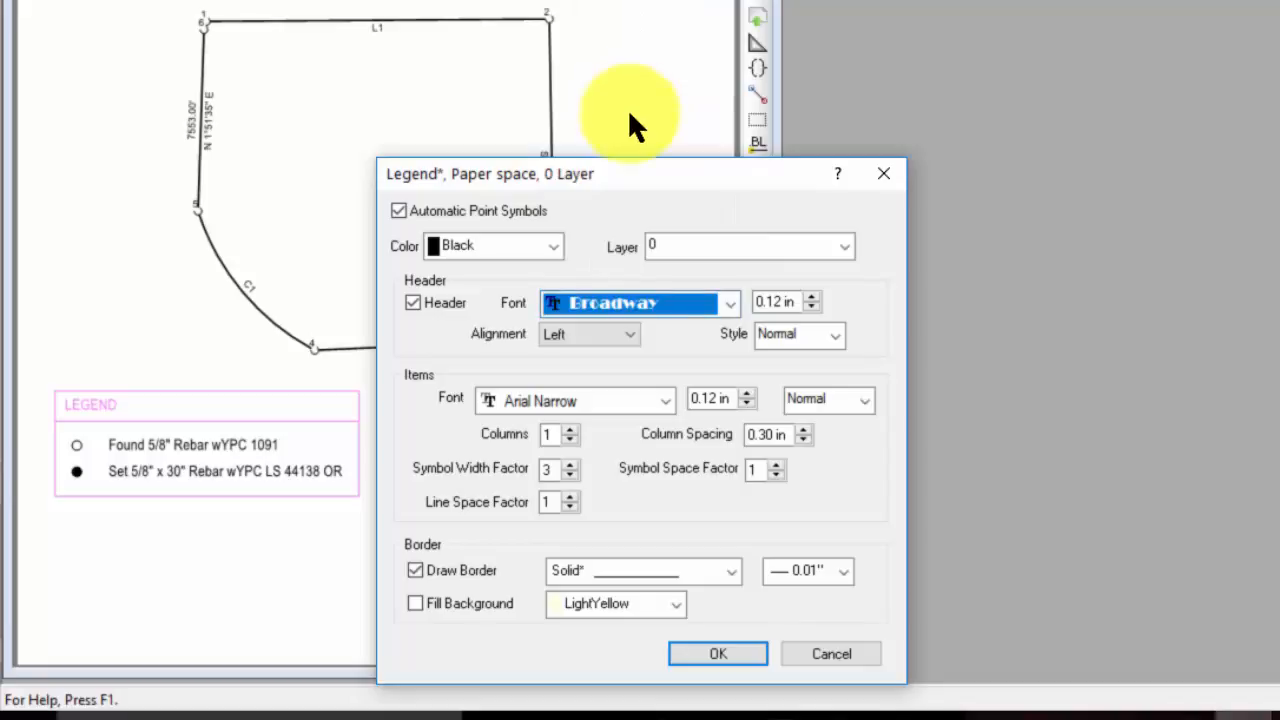
left_click(811, 296)
left_click(811, 296)
left_click(811, 296)
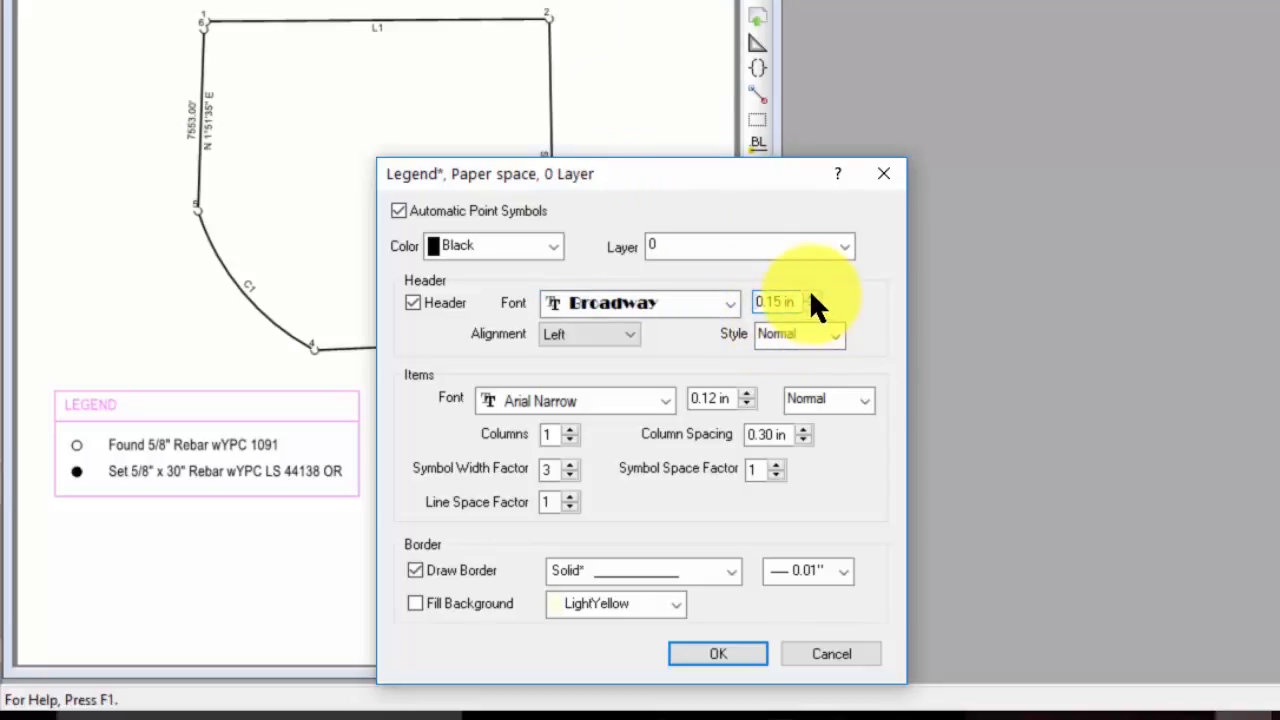
Set the legend header's style to BoldItalics and its alignment to Center, and apply the changes
left_click(833, 333)
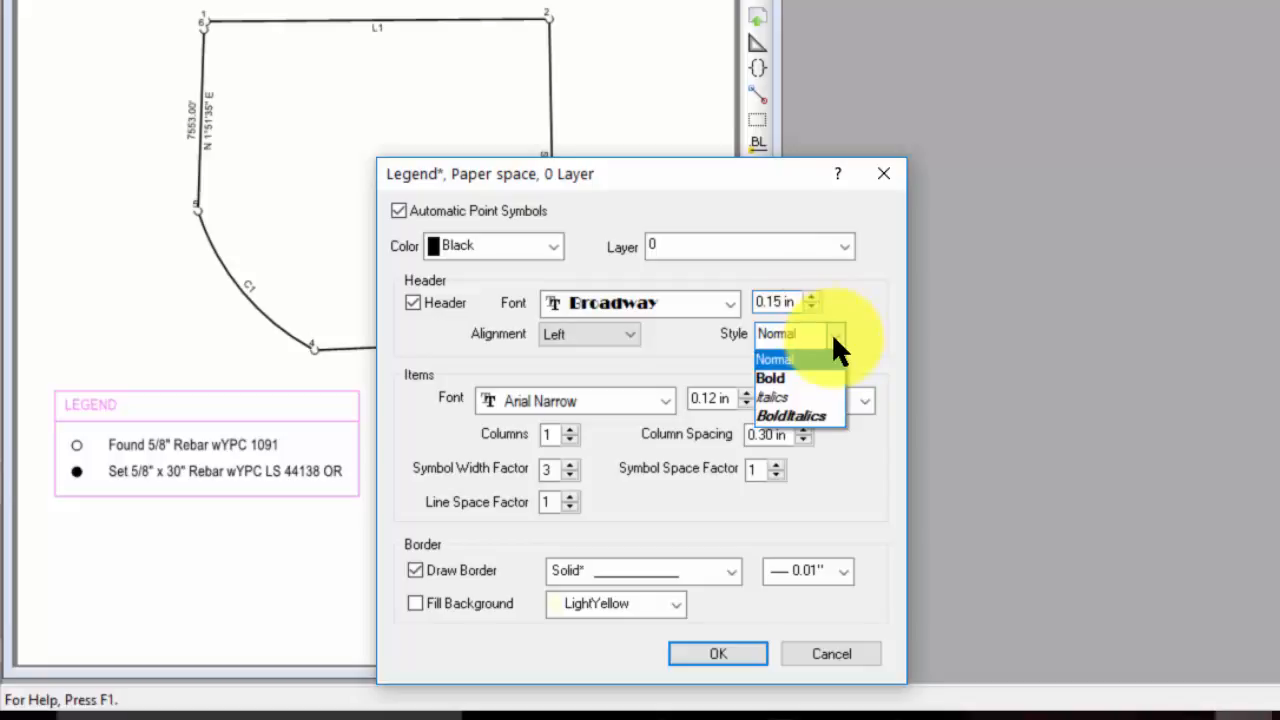
left_click(790, 415)
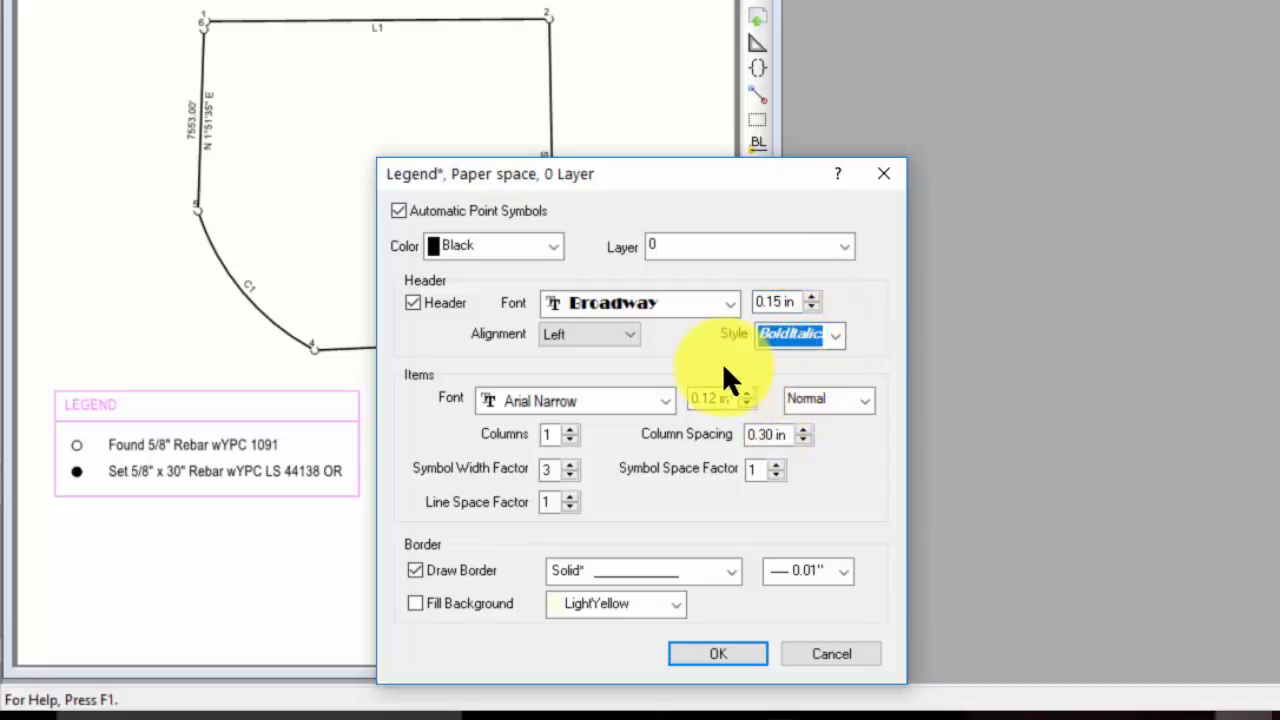
left_click(630, 333)
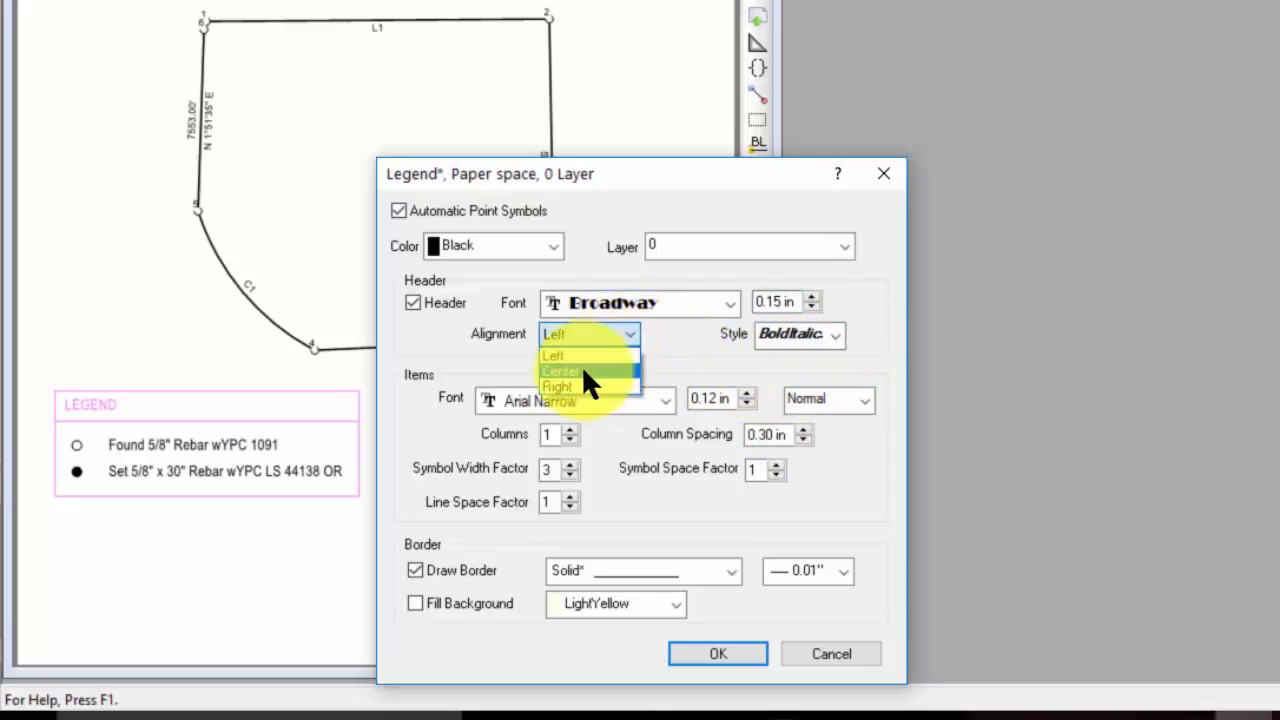
left_click(582, 369)
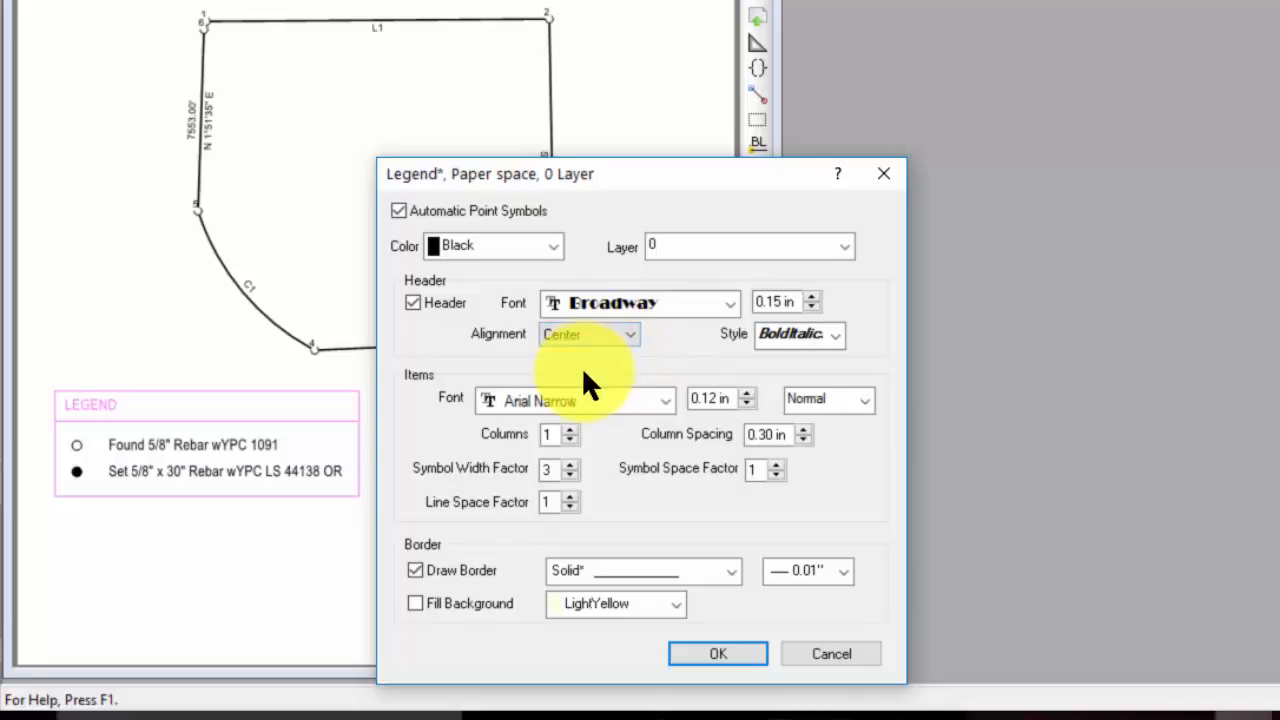
left_click(742, 652)
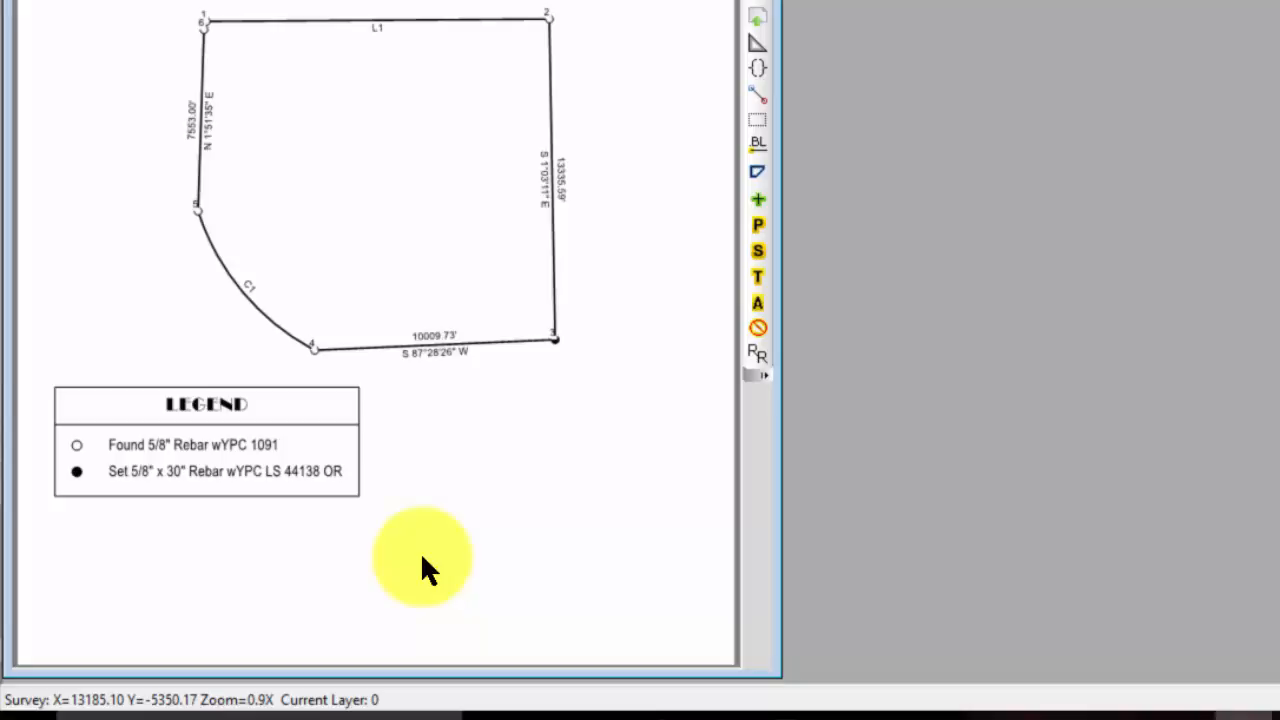
Enable the background fill of the legend with the LightYellow color
right_click(221, 437)
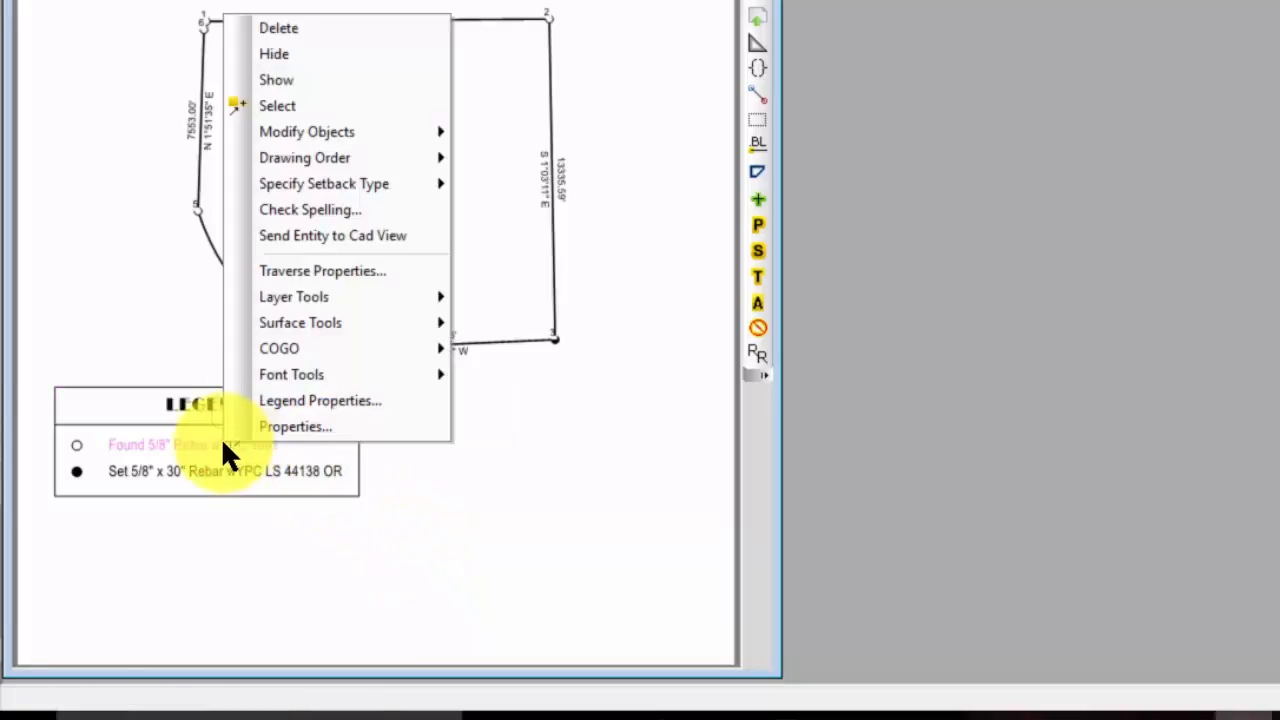
left_click(287, 401)
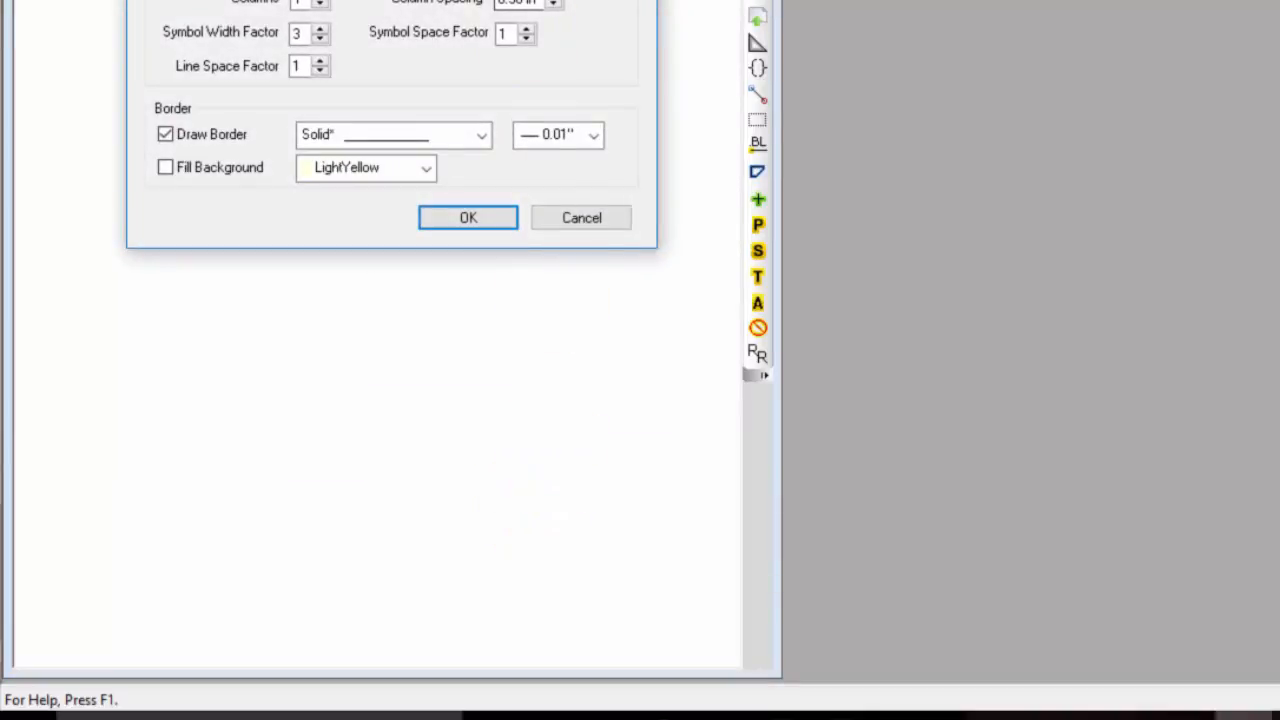
left_click_drag(415, 0, 740, 150)
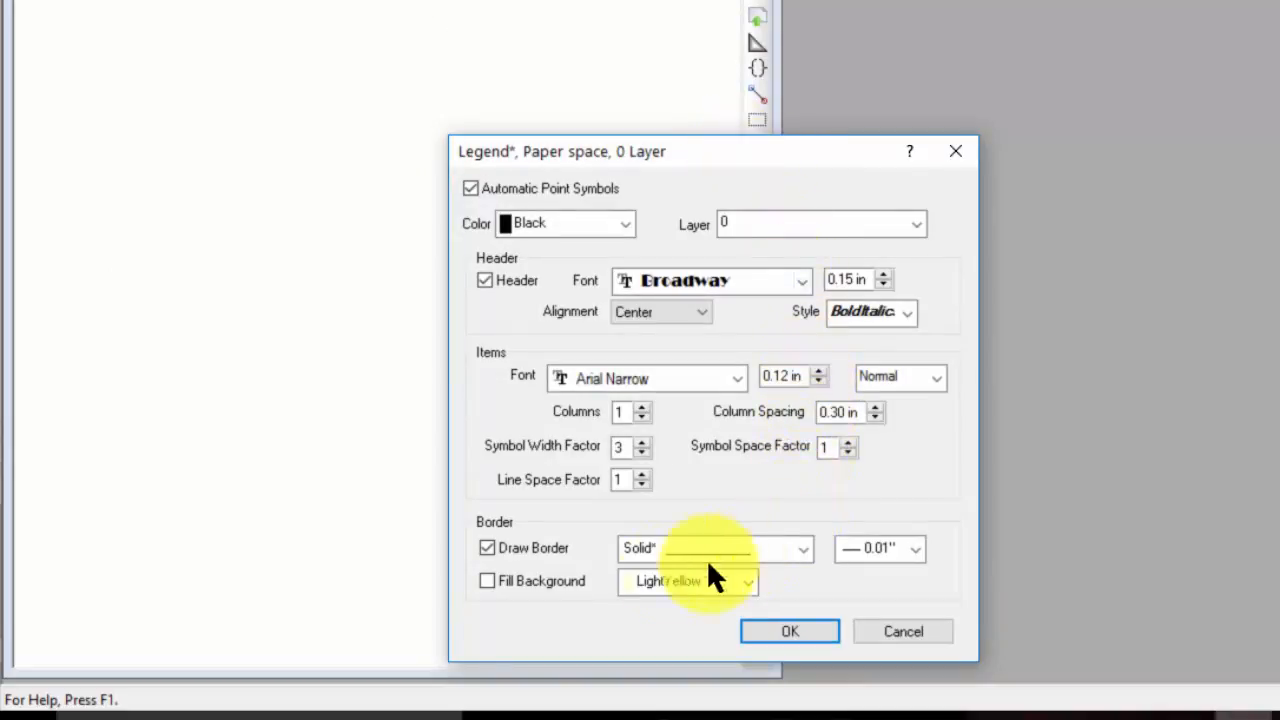
left_click(513, 576)
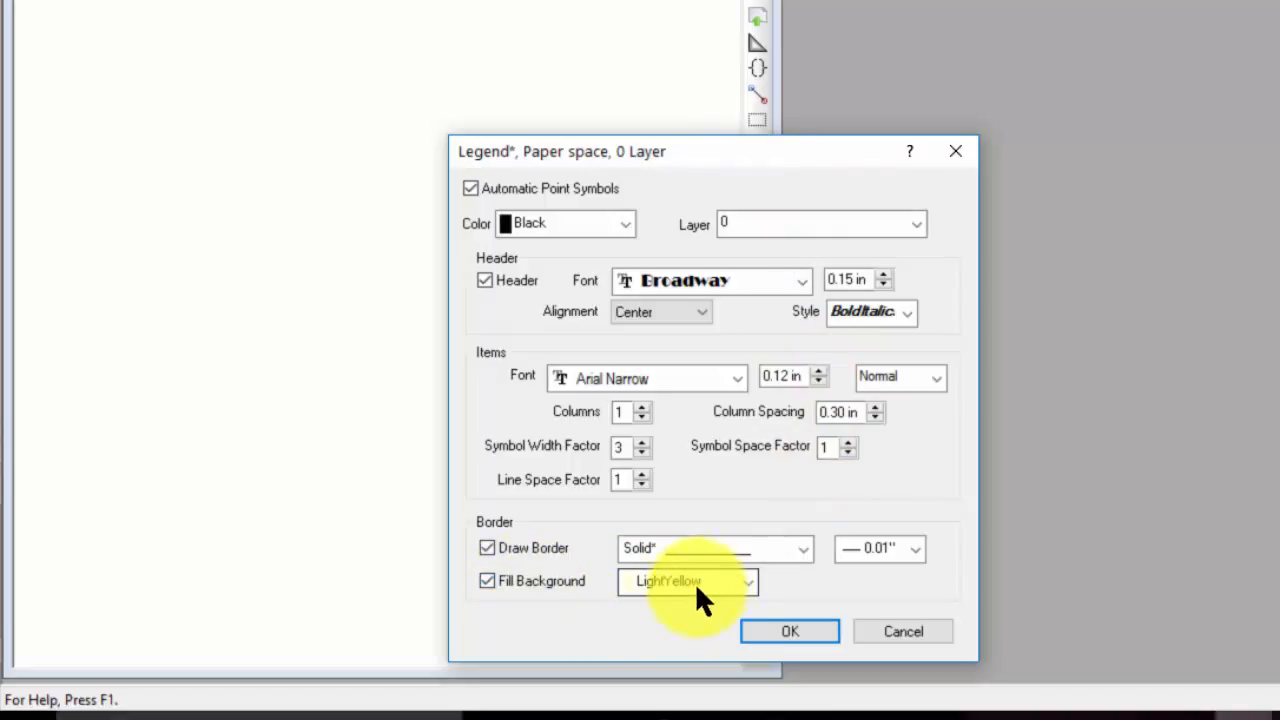
left_click(765, 628)
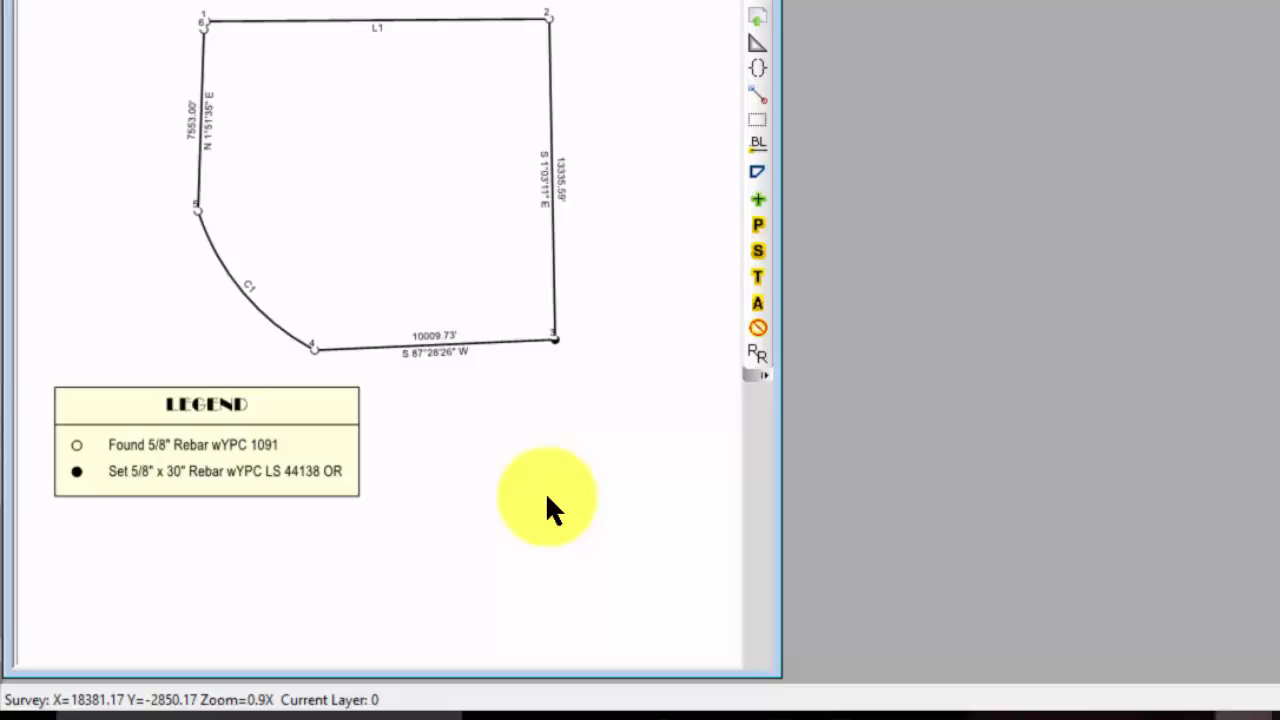
Change the legend's background fill color to White and turn off its border
right_click(306, 400)
left_click(372, 392)
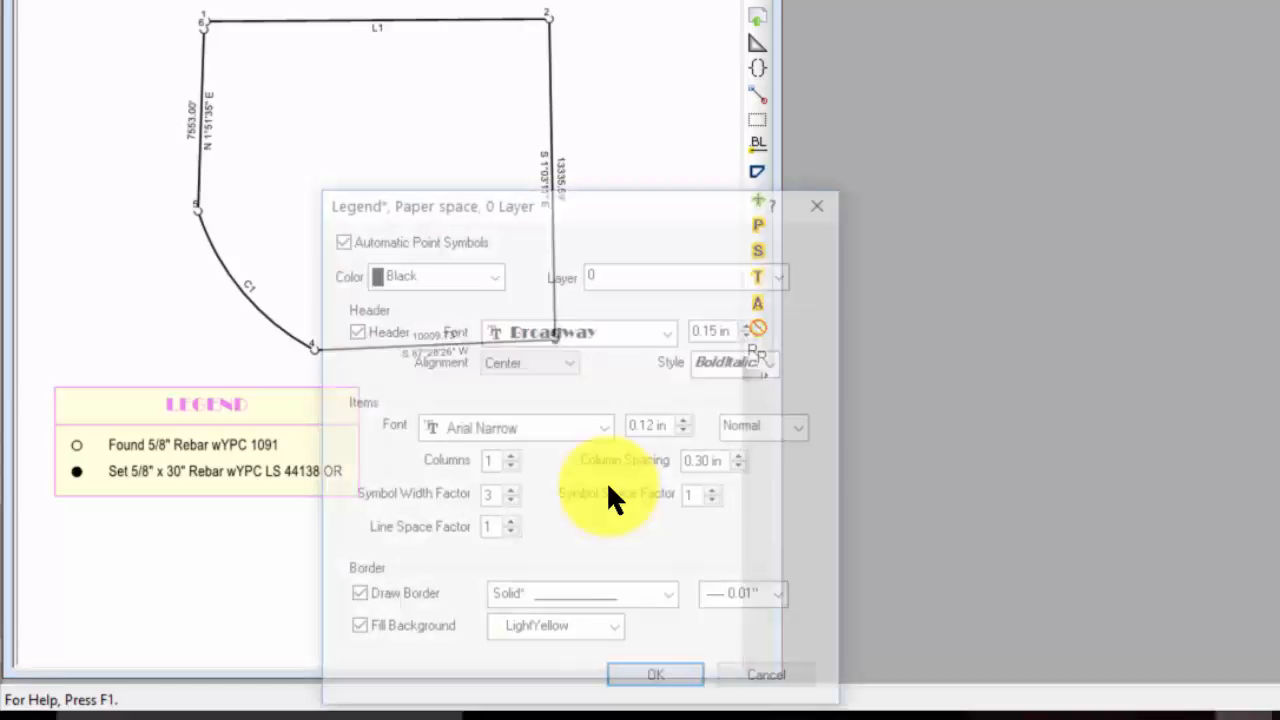
left_click(614, 631)
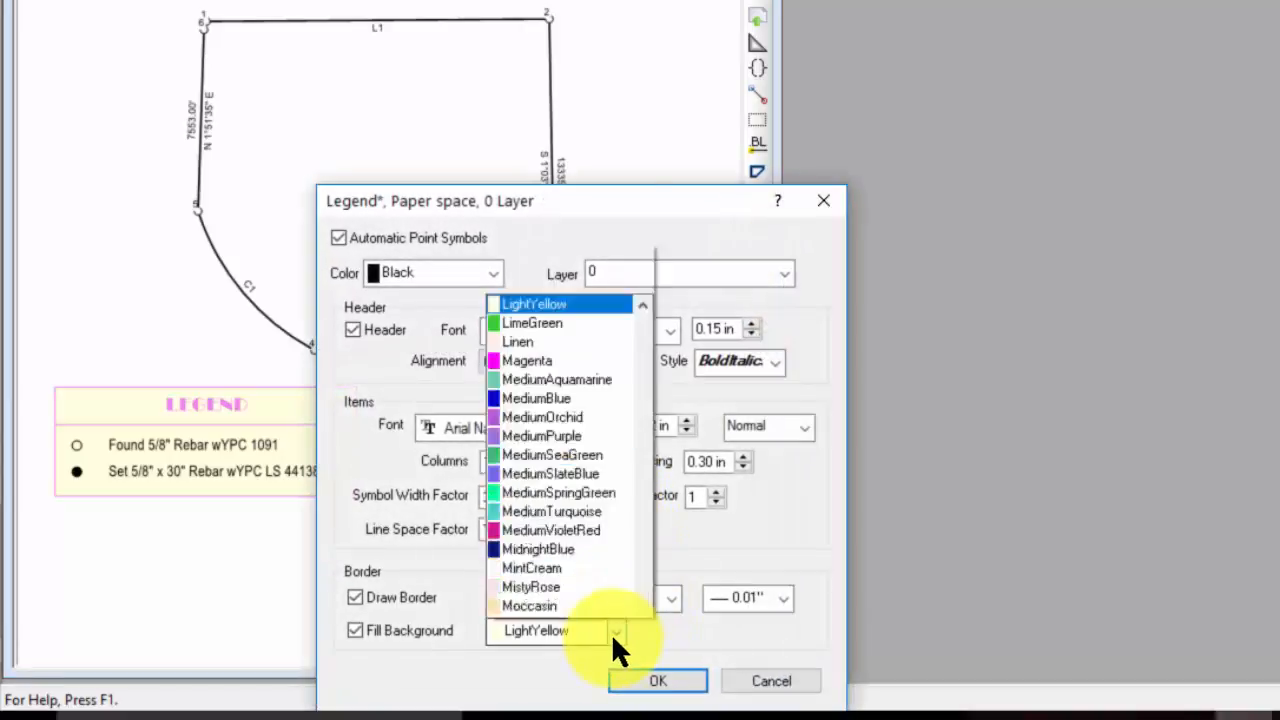
left_click_drag(643, 395, 658, 90)
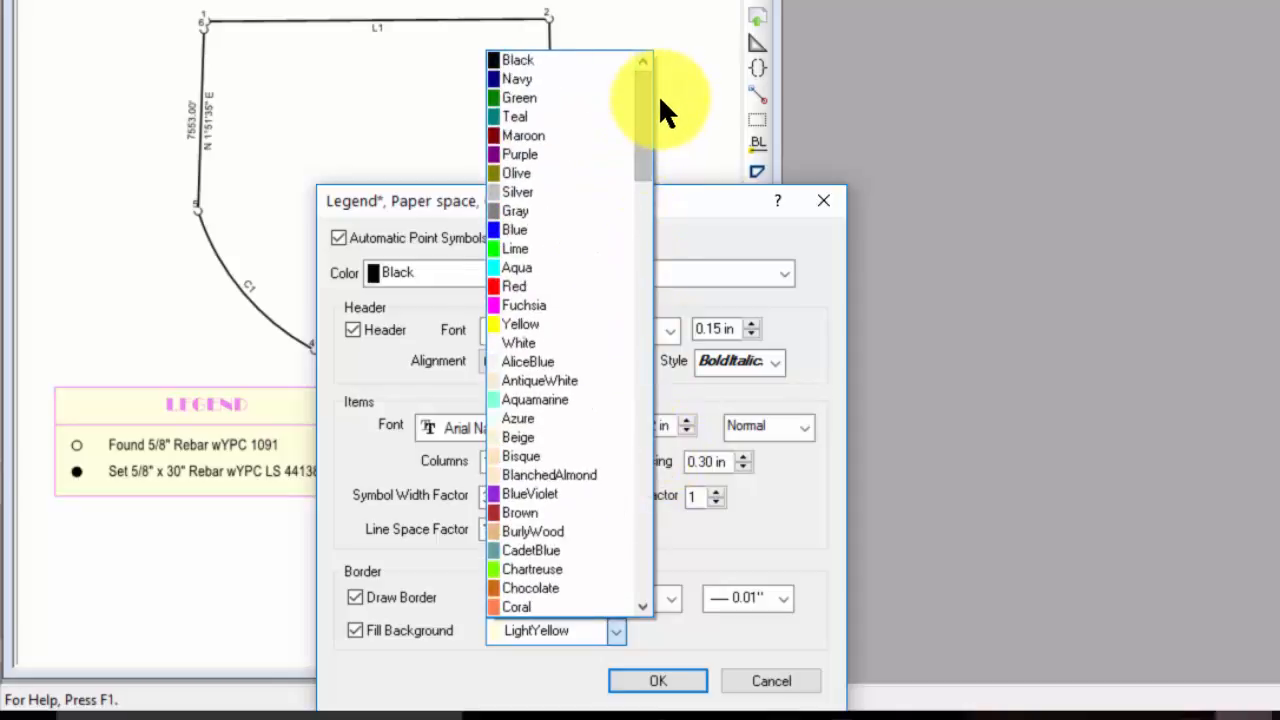
left_click(539, 343)
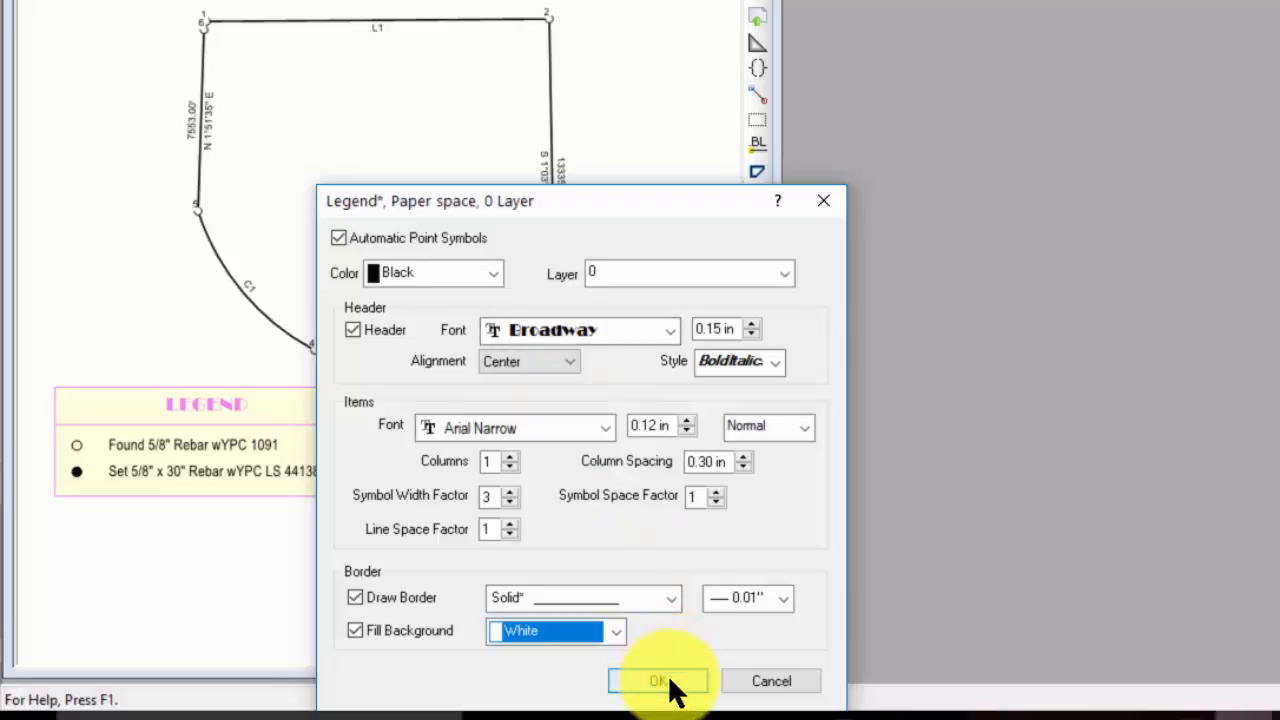
mouse_move(654, 200)
left_mouse_down()
mouse_move(727, 193)
mouse_move(796, 162)
left_mouse_up()
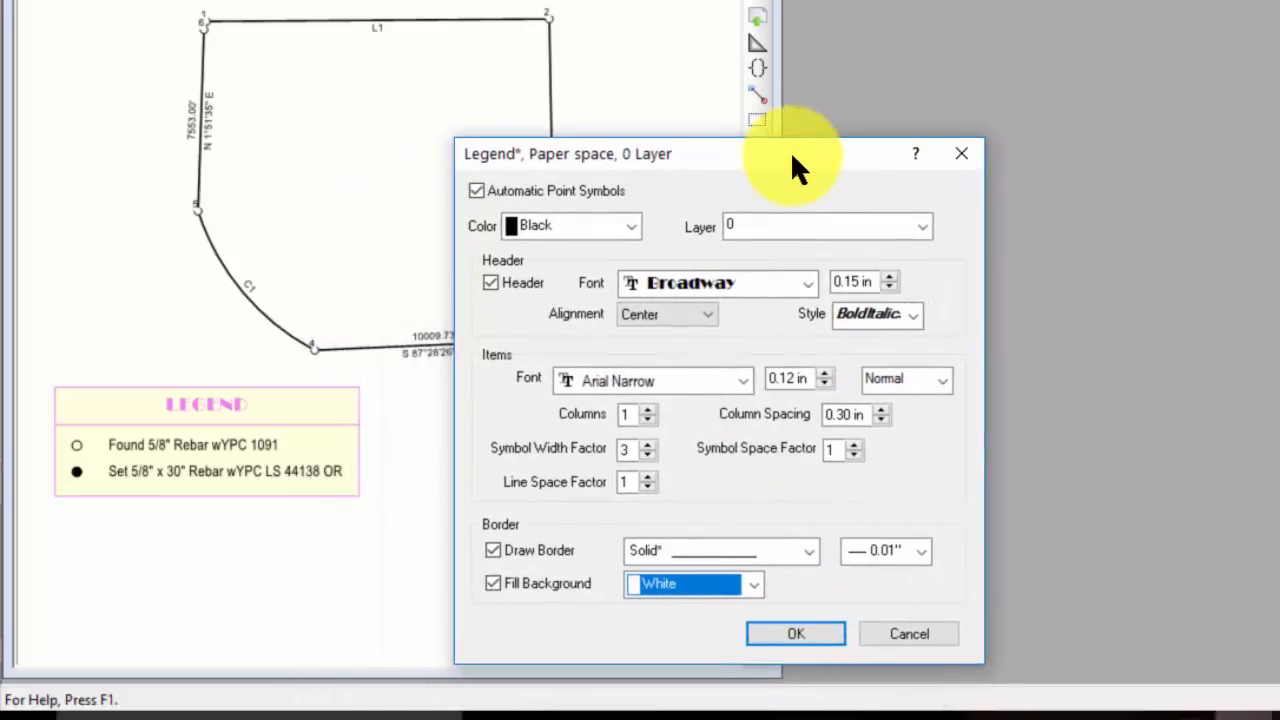
left_click(528, 551)
left_click(785, 634)
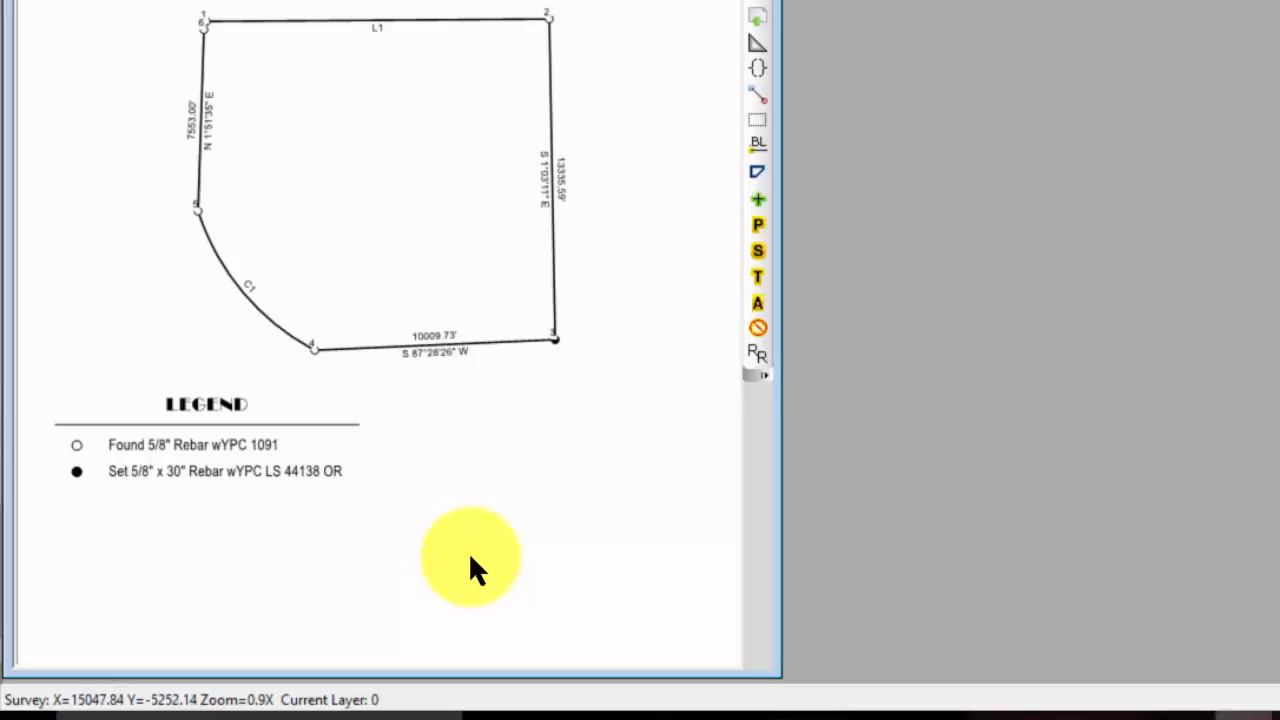
Move the legend over the parcel's lower boundary line and bring the legend's layer to the front
left_click_drag(310, 446, 440, 350)
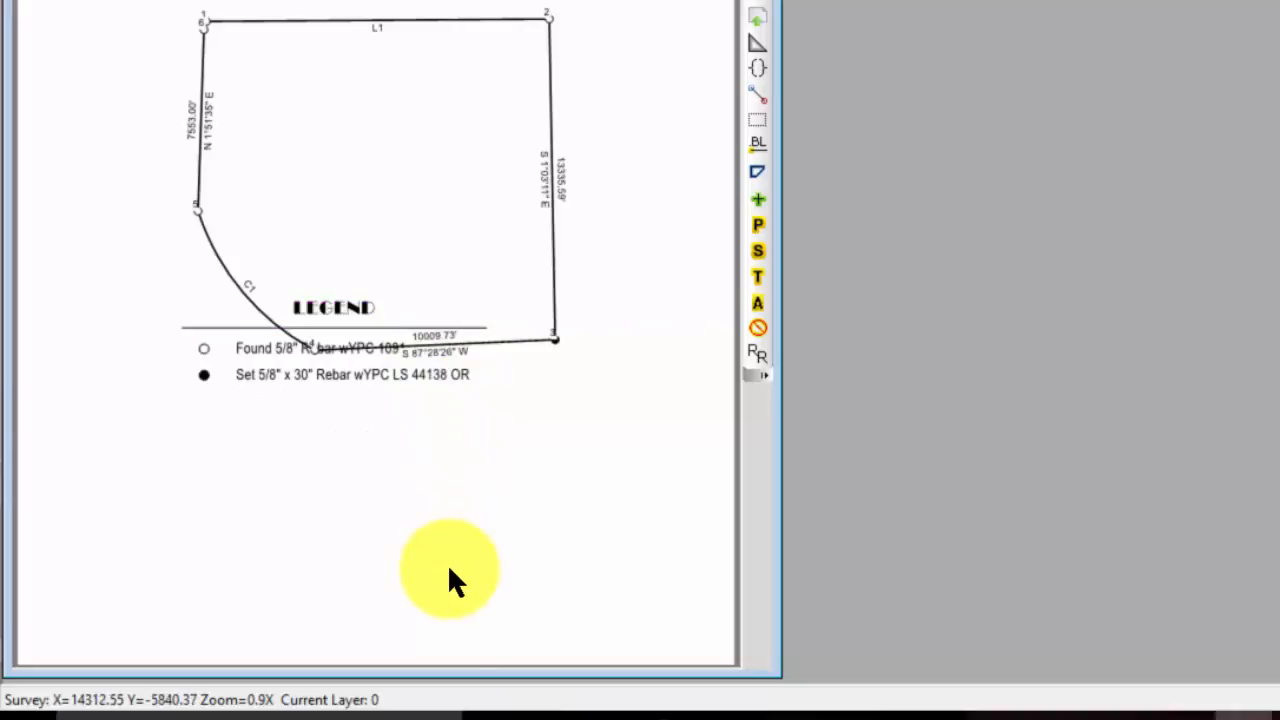
right_click(397, 325)
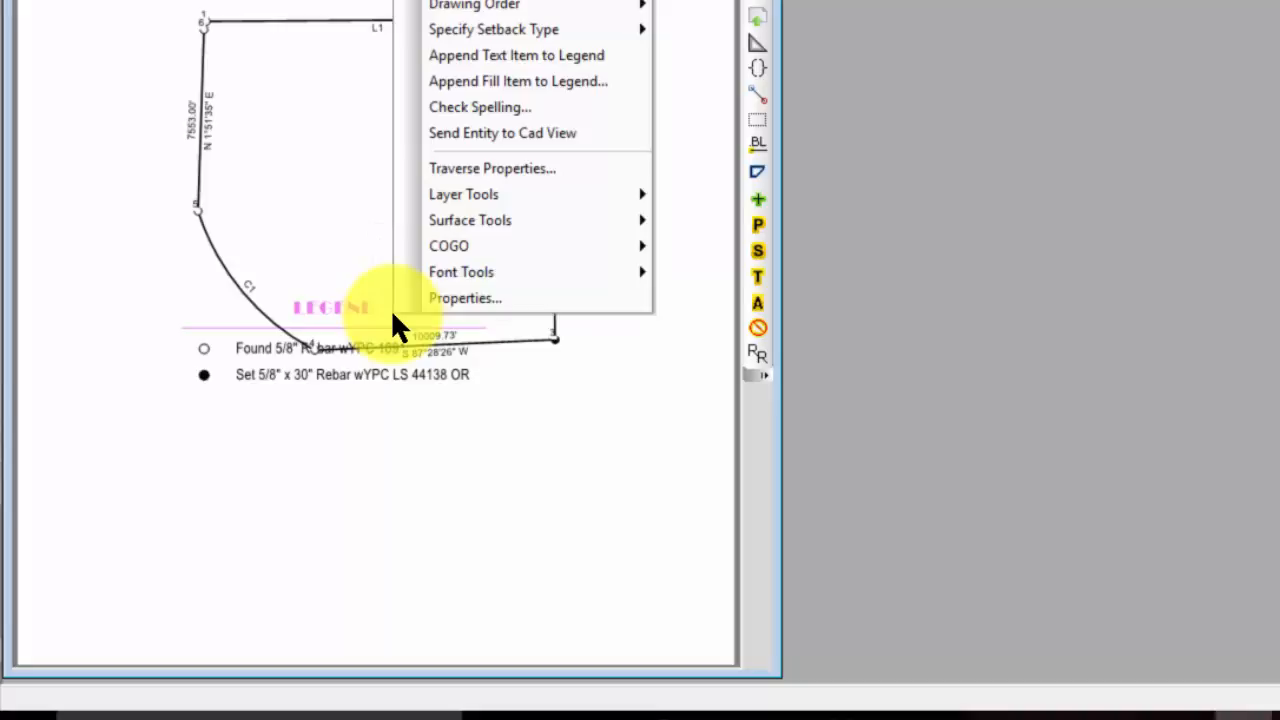
mouse_move(462, 196)
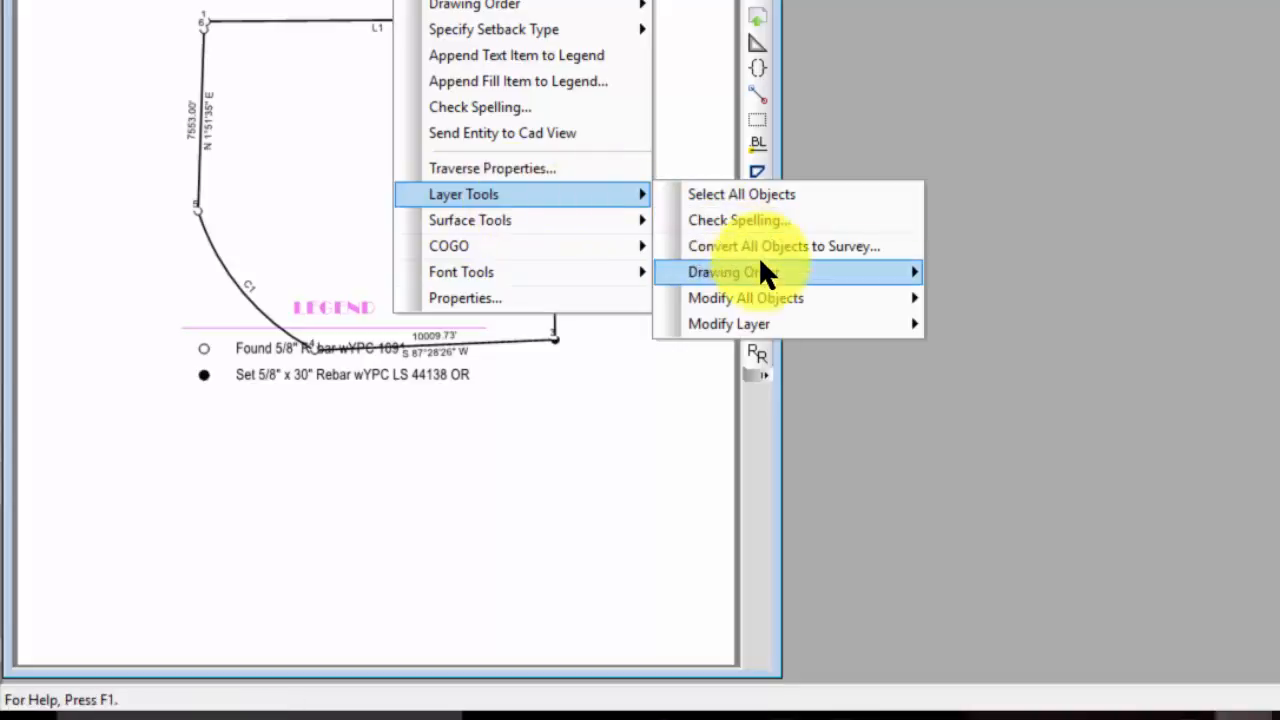
mouse_move(760, 268)
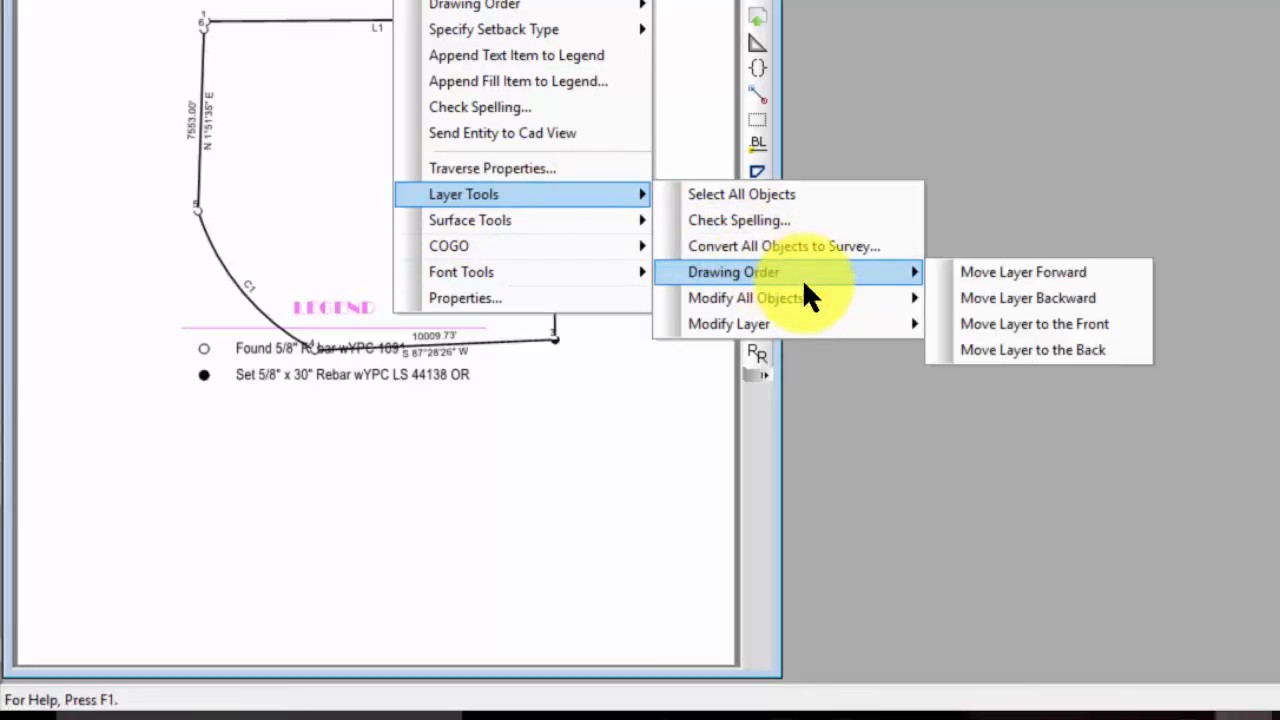
left_click(996, 326)
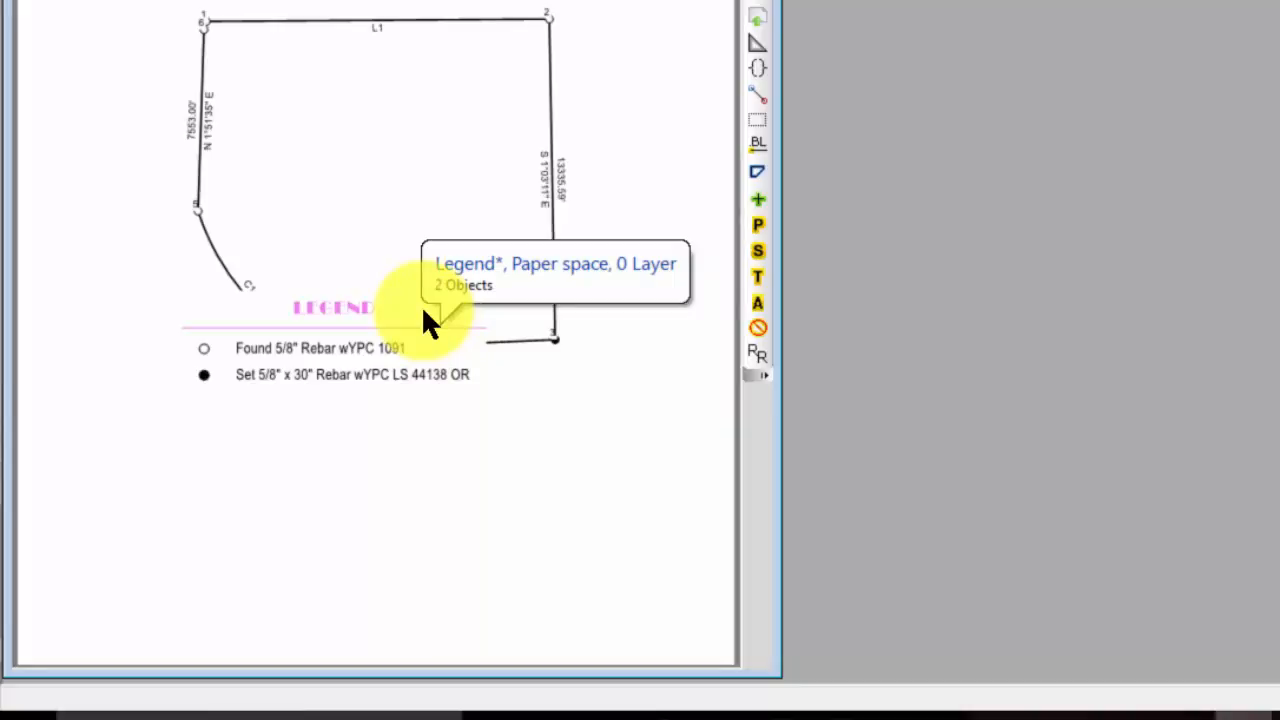
Move the legend into the blank area below the parcel and set its border line width to 0.04"
left_click_drag(421, 305, 301, 531)
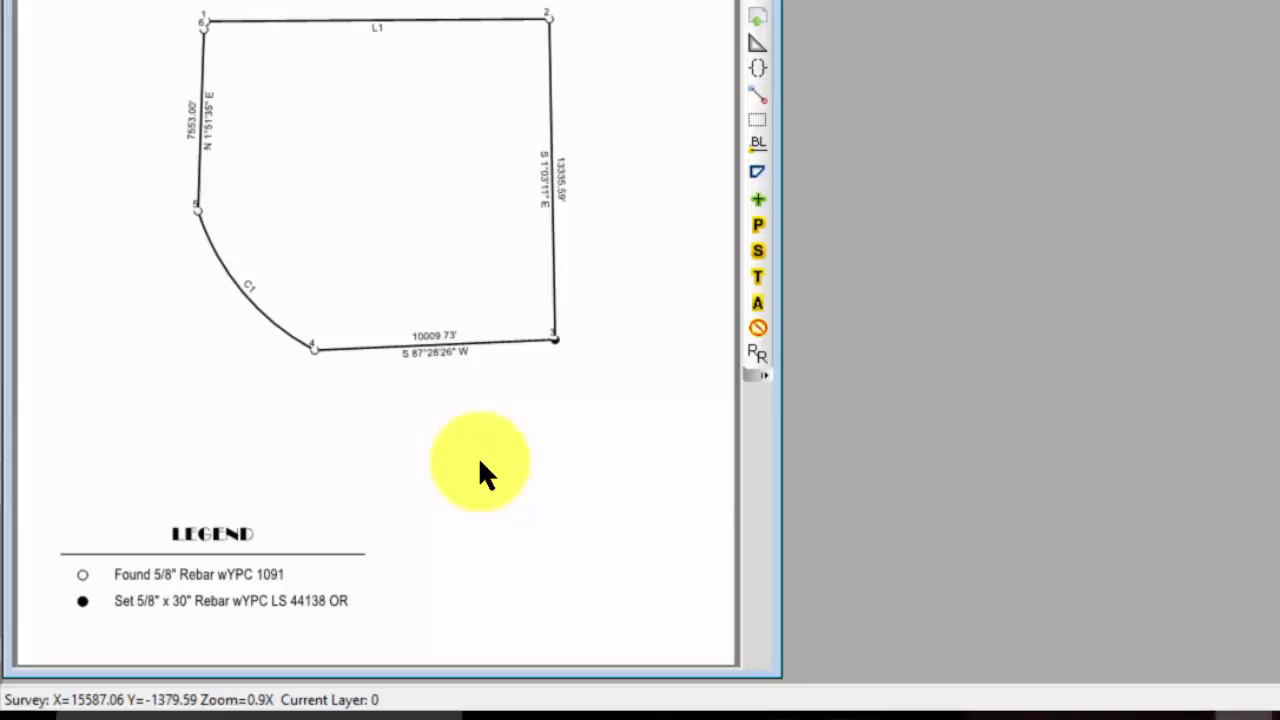
right_click(312, 568)
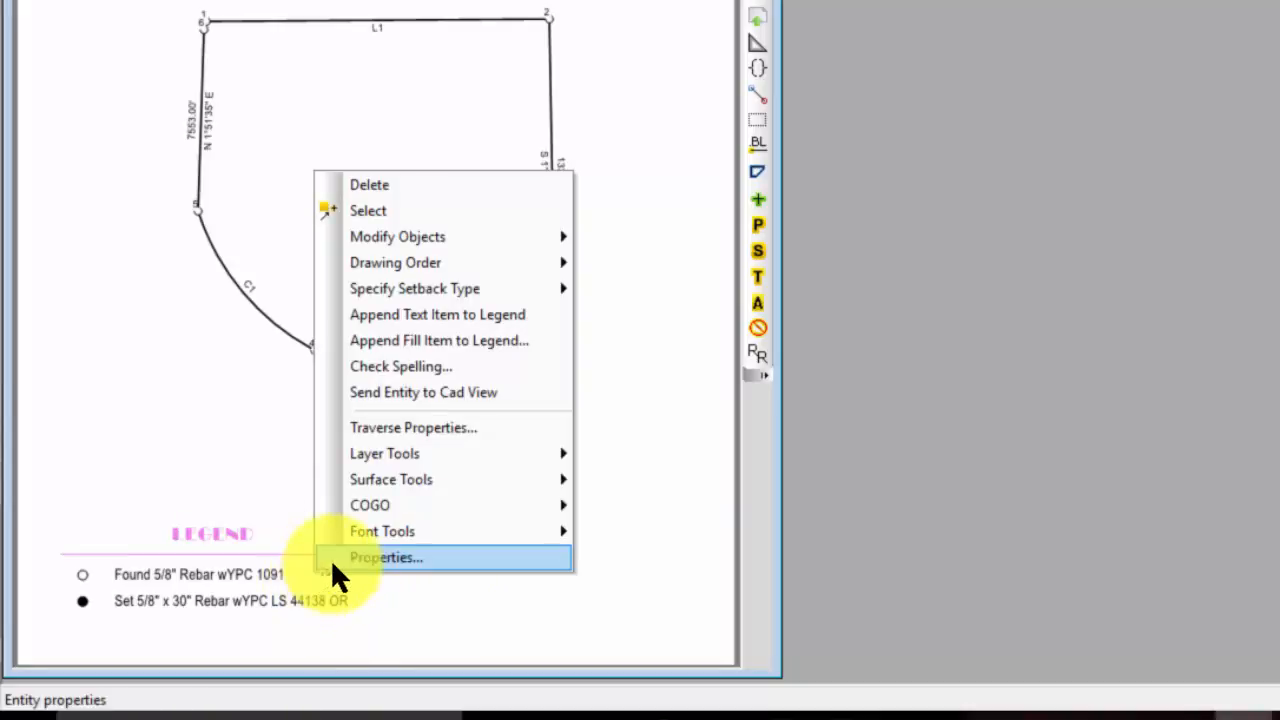
left_click(358, 557)
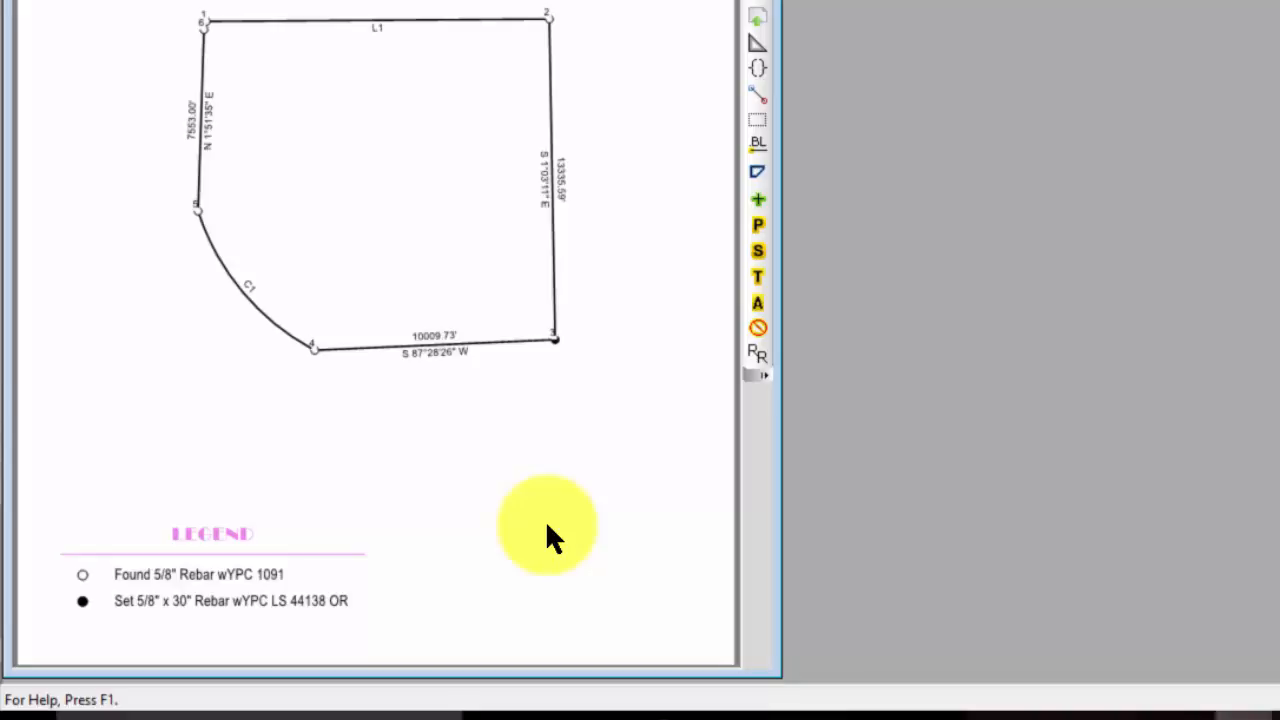
key("Return")
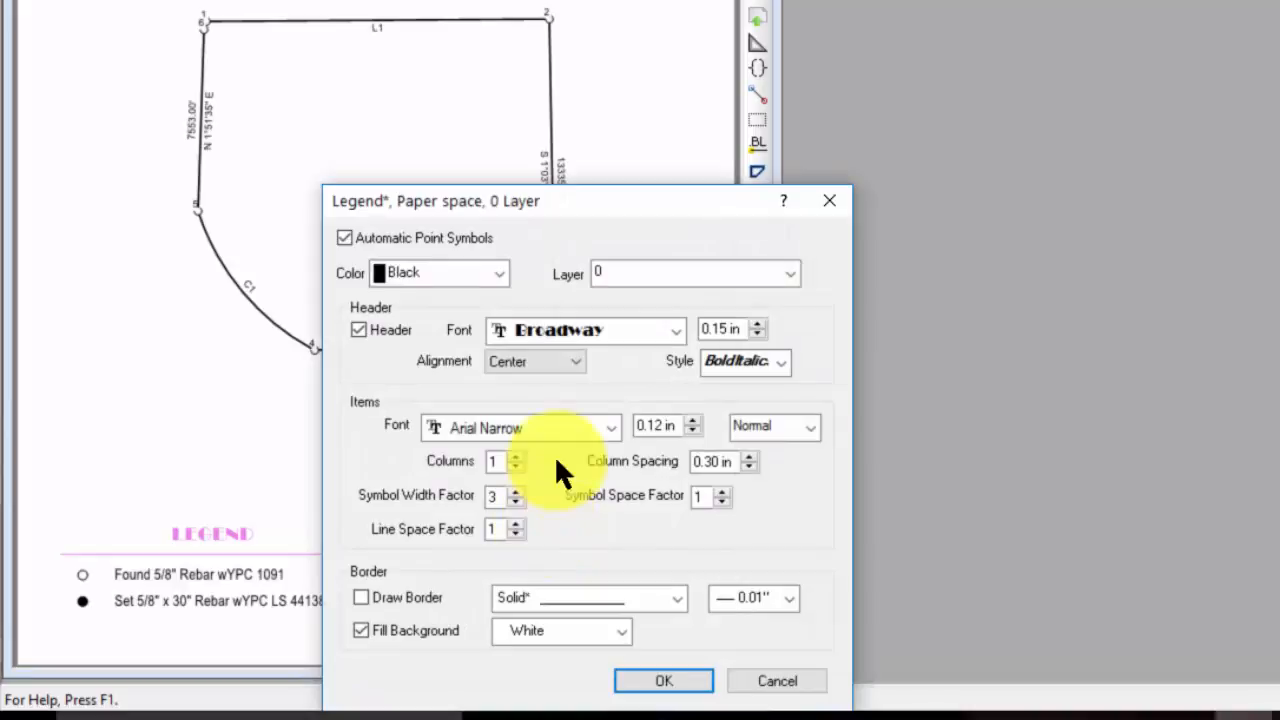
left_click_drag(640, 190, 703, 124)
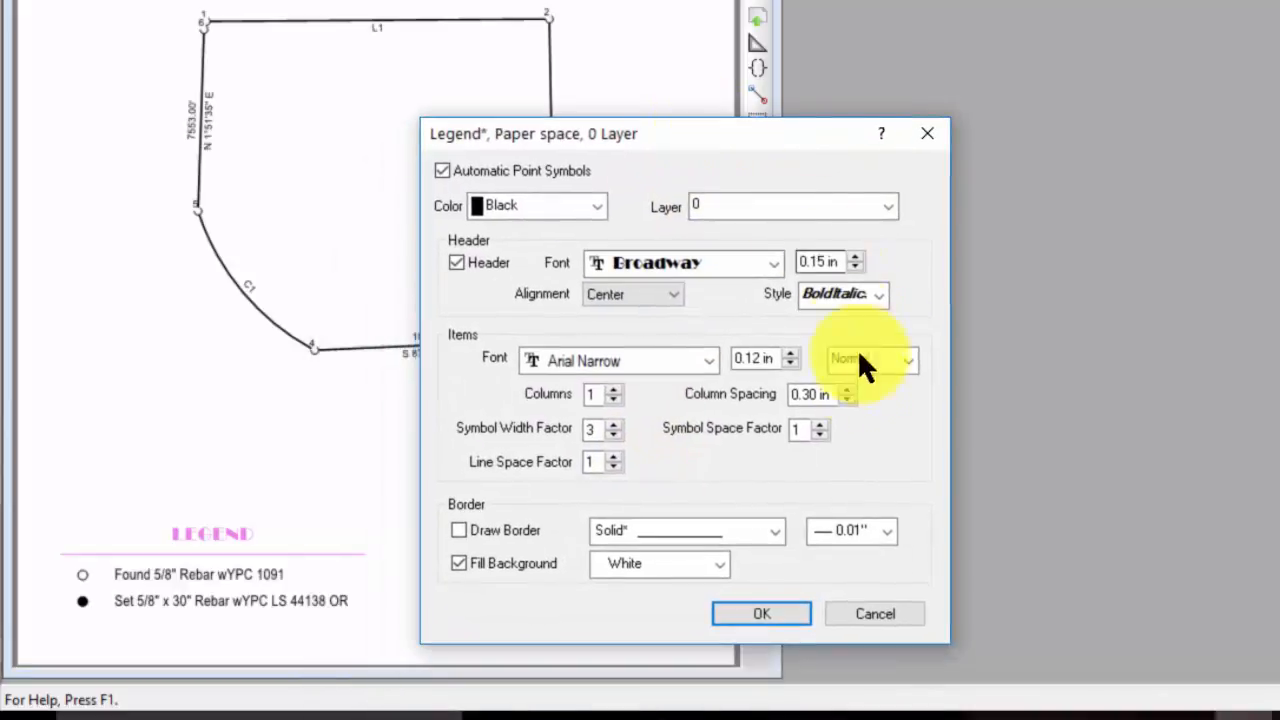
left_click(886, 531)
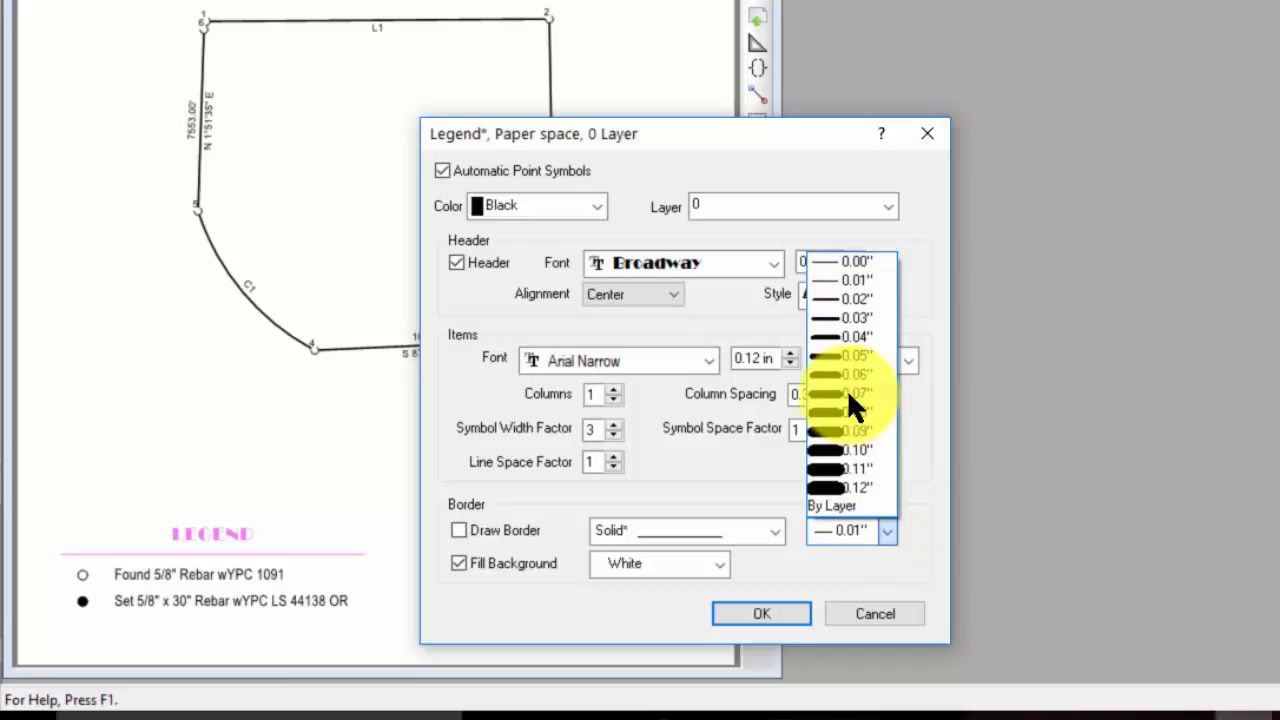
left_click(840, 337)
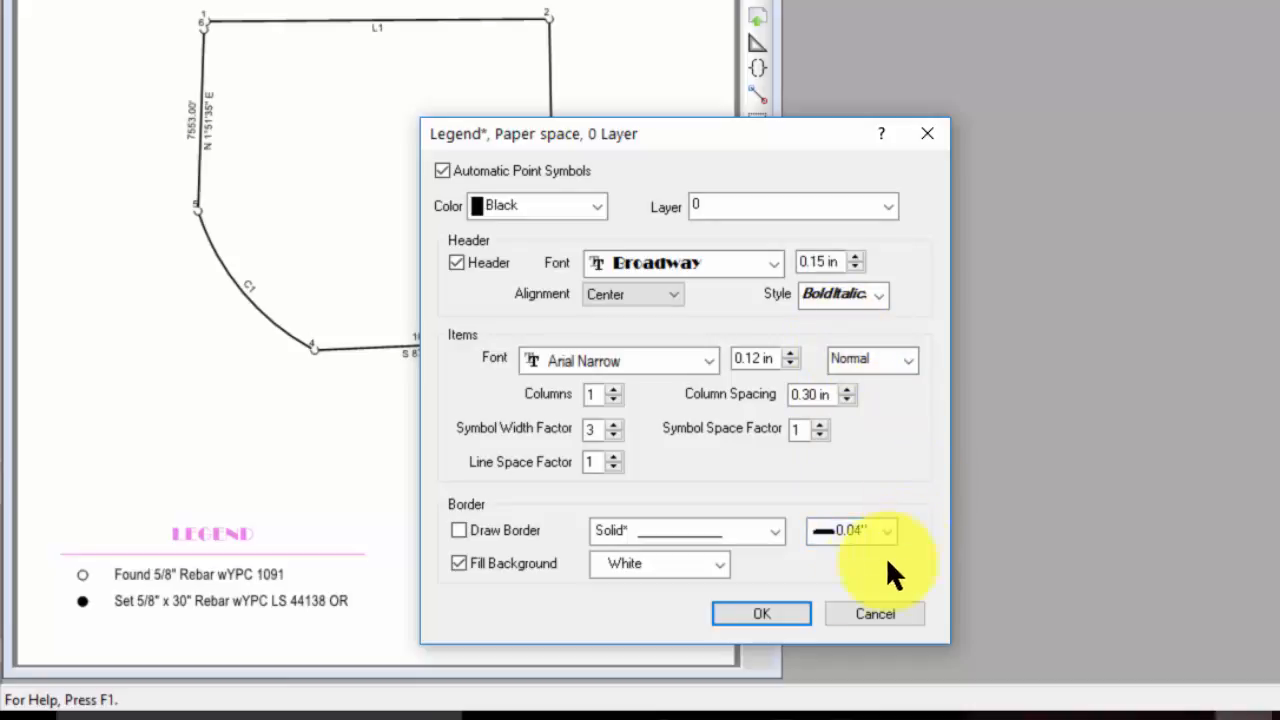
left_click(786, 612)
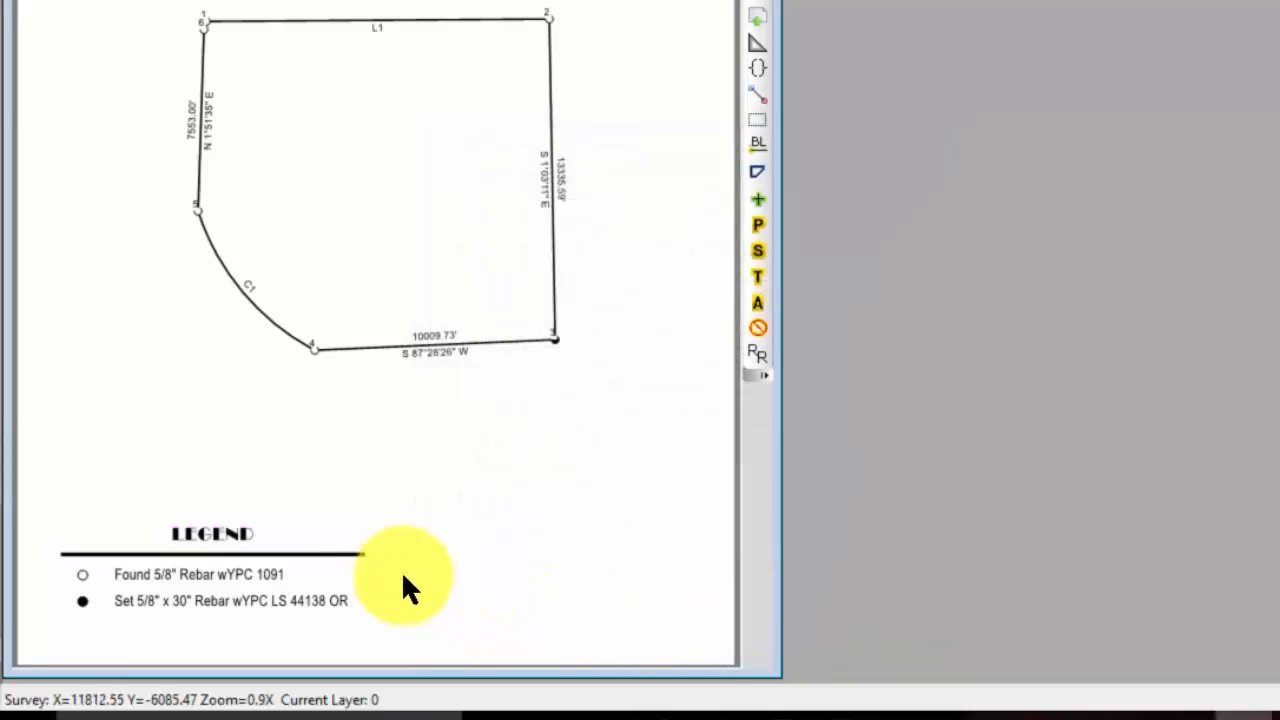